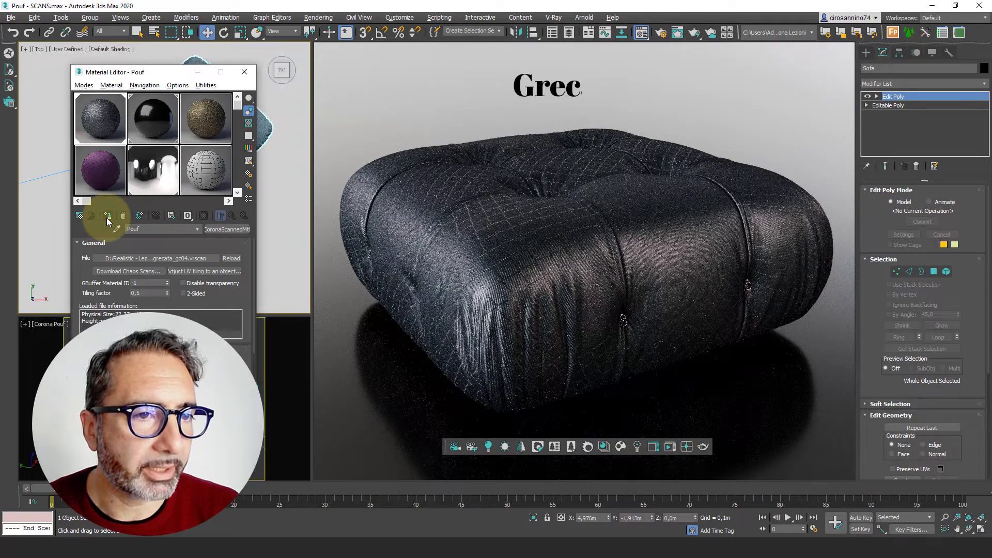
Step: Apply the purple Velvet, patterned Grec and gold Dorato scanned materials to the pouf in turn
left_click(99, 170)
left_click(107, 216)
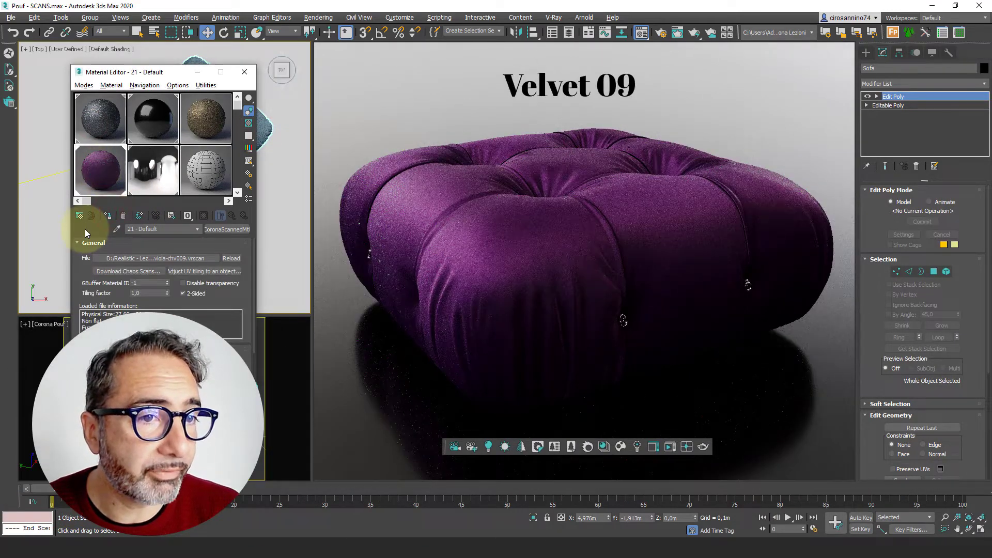
left_click(206, 118)
left_click(108, 216)
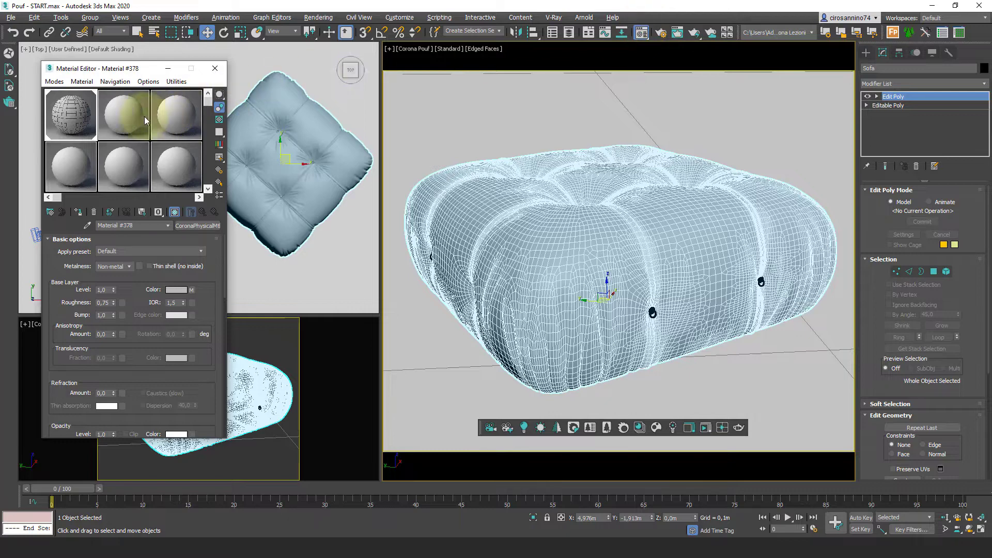
Step: Convert Material 02 - Default to a CoronaScannedMtl and open the Chaos Scans download page
left_click(144, 120)
left_click(209, 225)
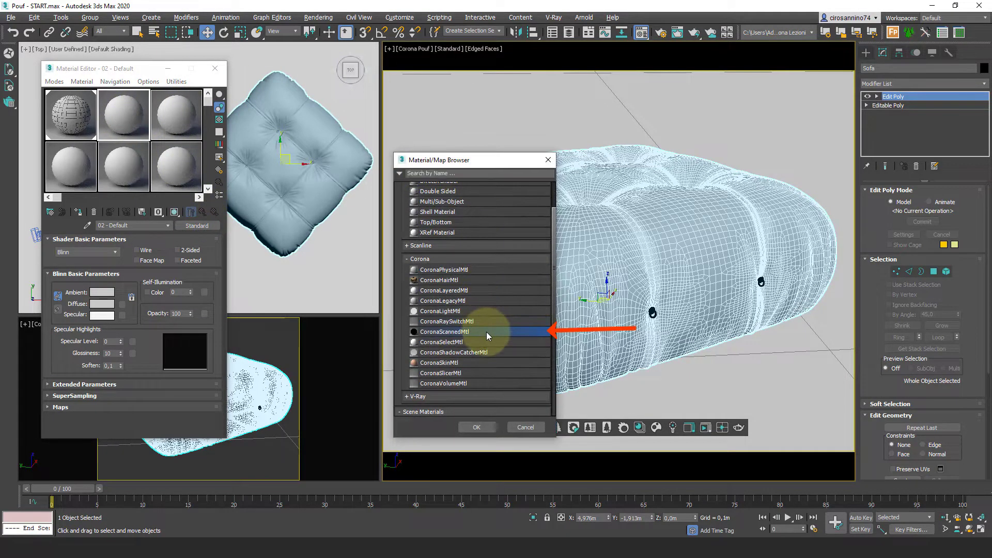
left_click(476, 427)
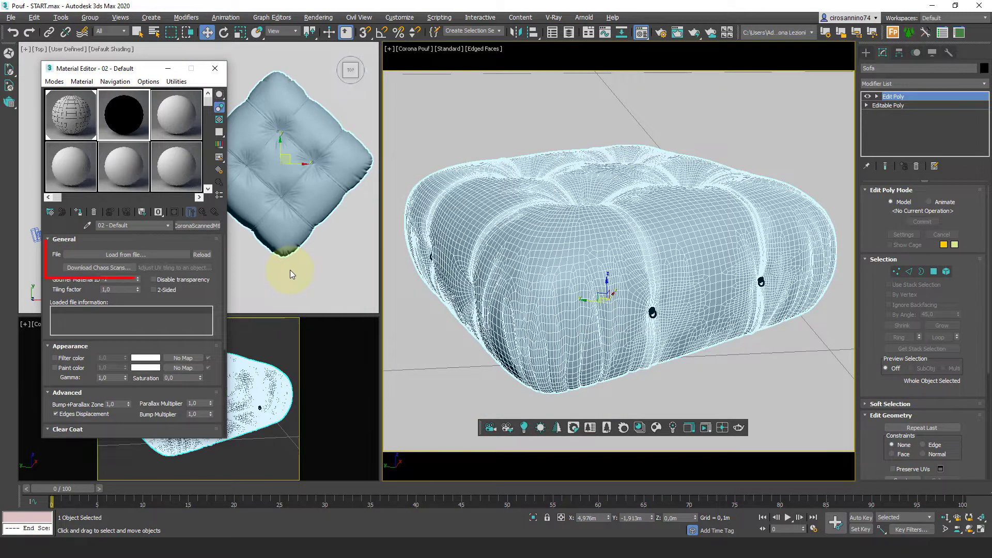
left_click(99, 268)
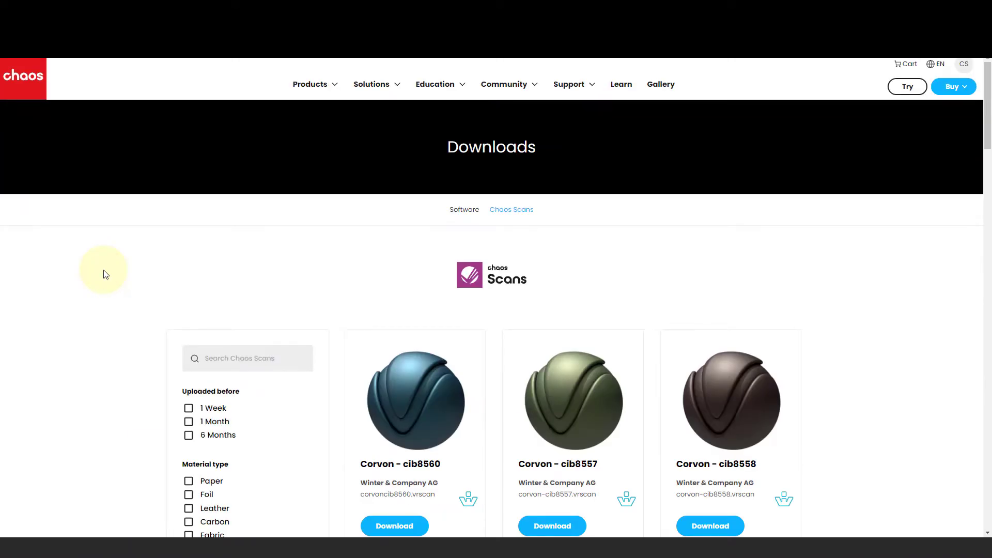
Step: Search Chaos Scans for 1040 and download the Th1040 plastic black scan
scroll(105, 274, "down", 6)
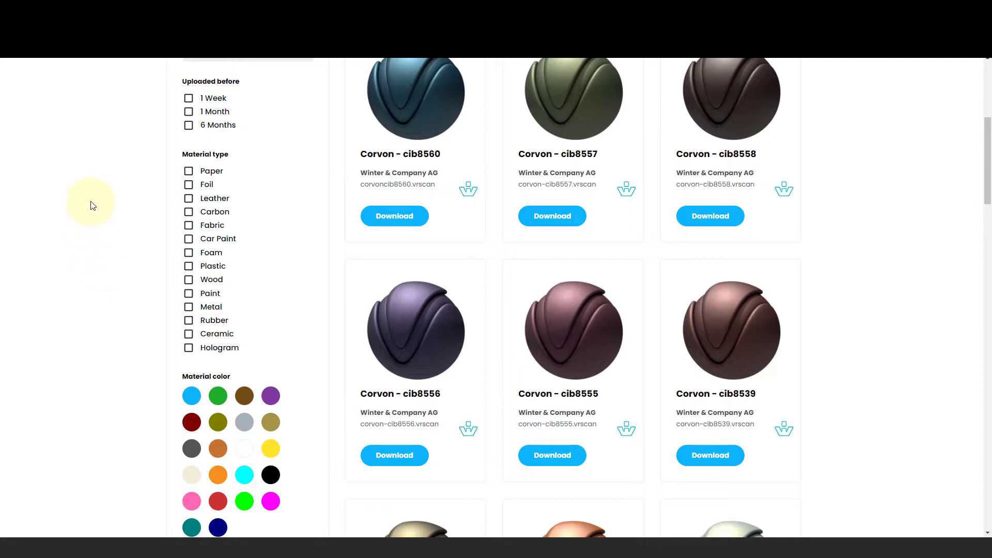
scroll(92, 206, "down", 4)
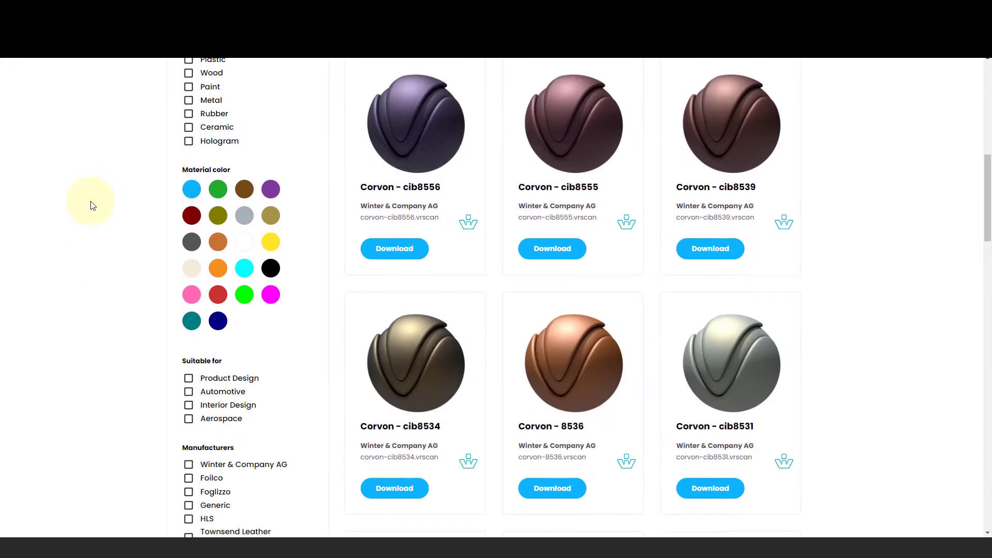
scroll(92, 205, "down", 5)
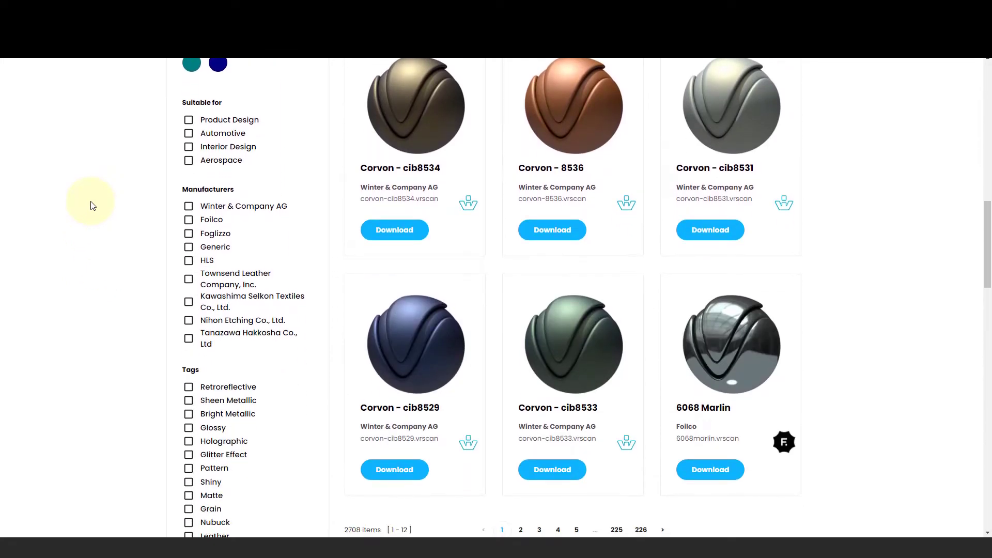
scroll(92, 206, "up", 15)
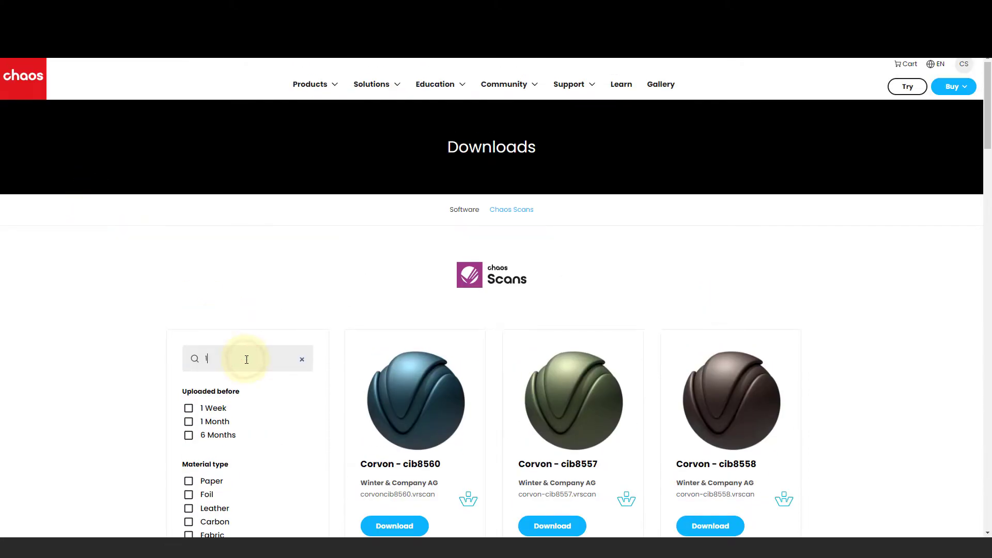
type("040")
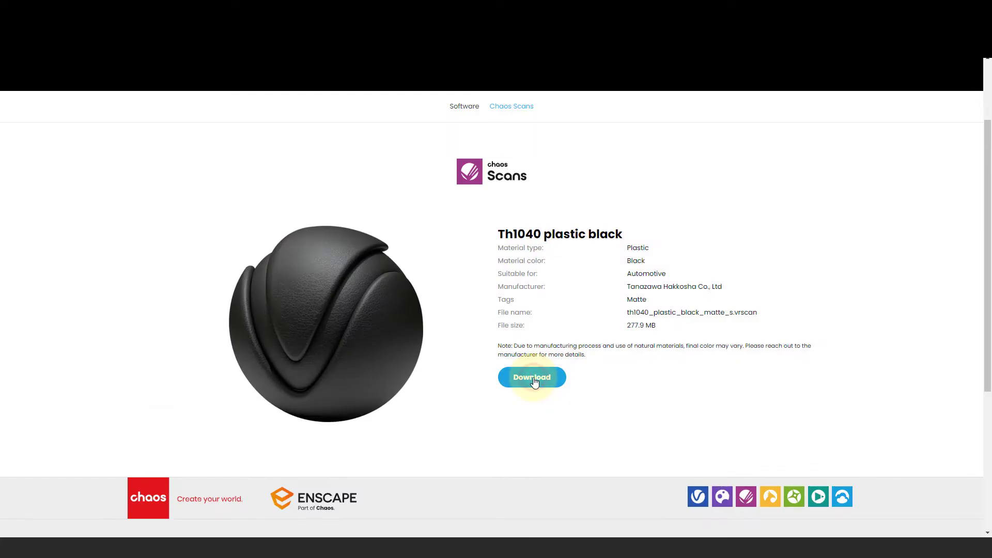
left_click(532, 378)
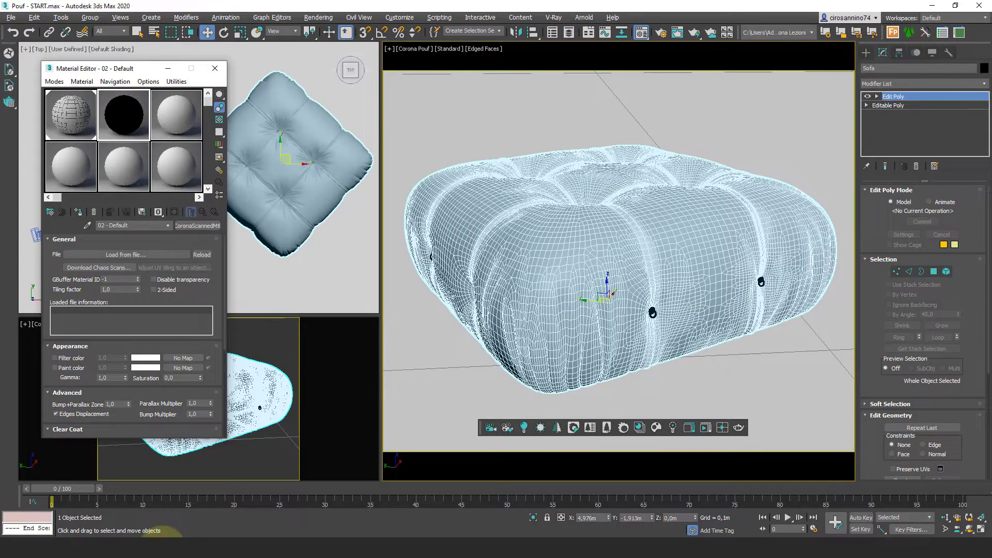
Step: Load Automotive_plastic_black_matte_s_th1040.vrscan from the Scans folder into the scanned material
left_click(110, 254)
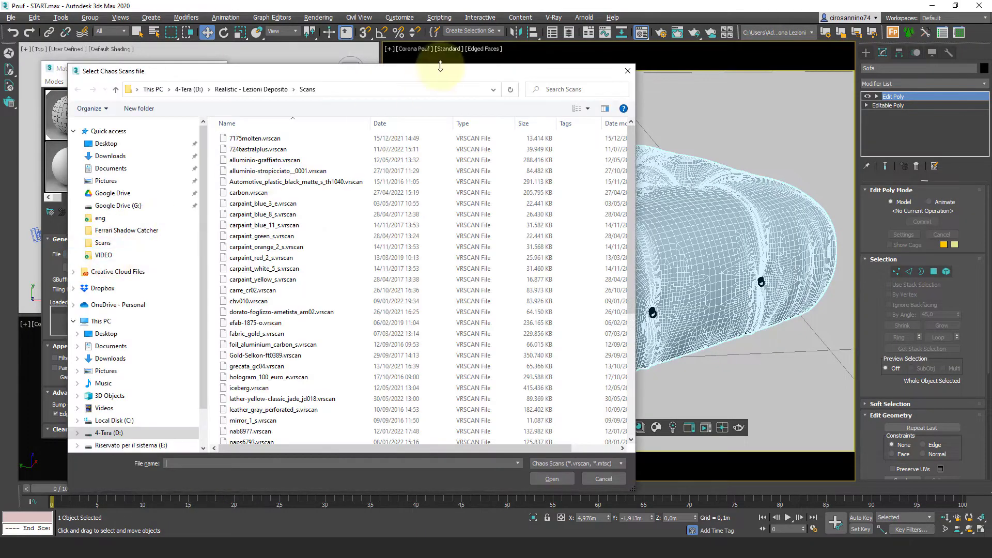
left_click_drag(433, 70, 636, 74)
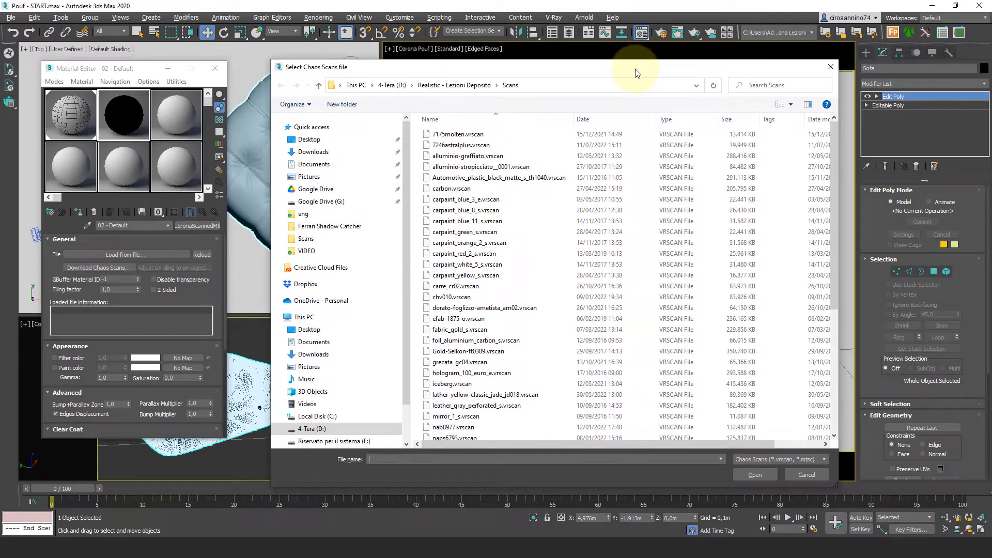
left_click(487, 178)
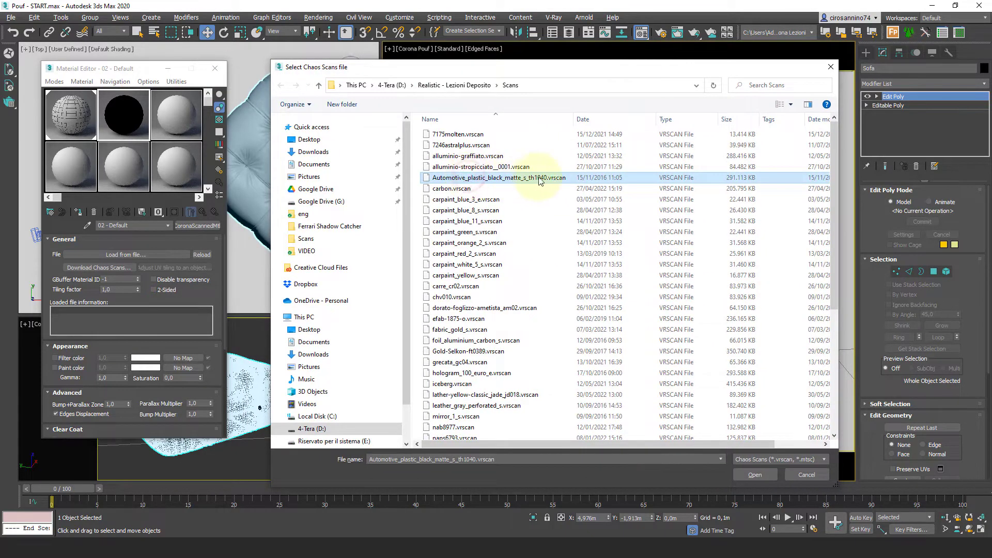
left_click(757, 475)
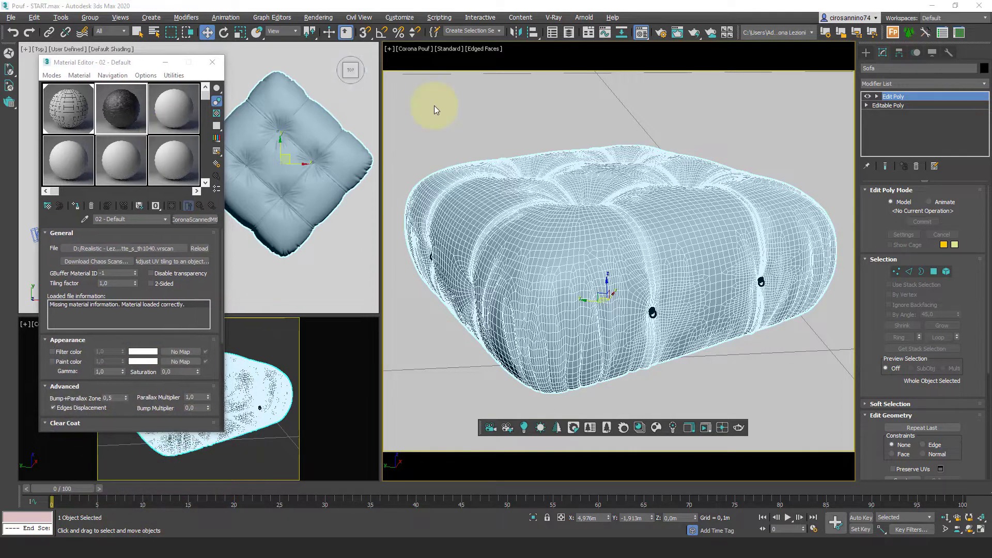
Step: Fit the black plastic scan's UV tiling to the pouf, assign it, and orbit the perspective view
left_click(183, 262)
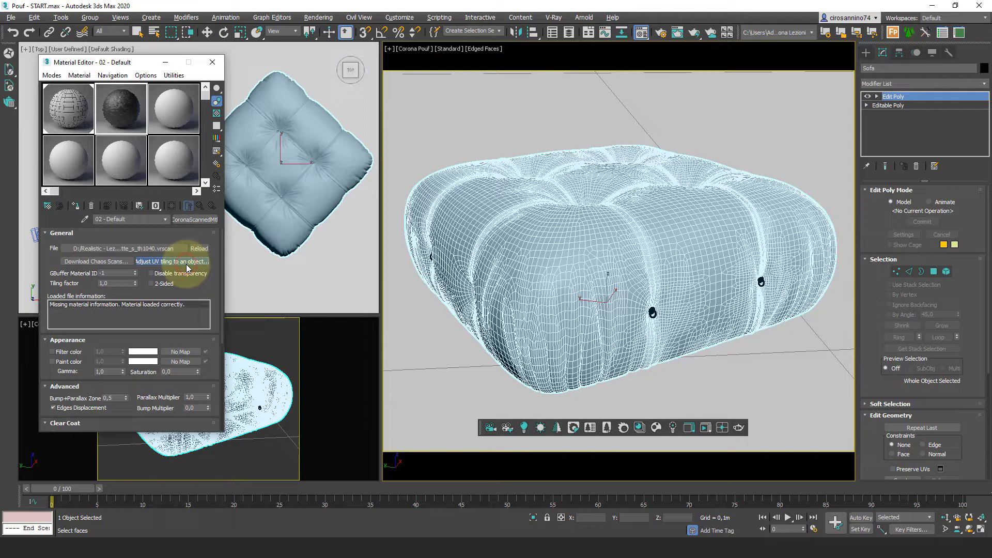
left_click(327, 188)
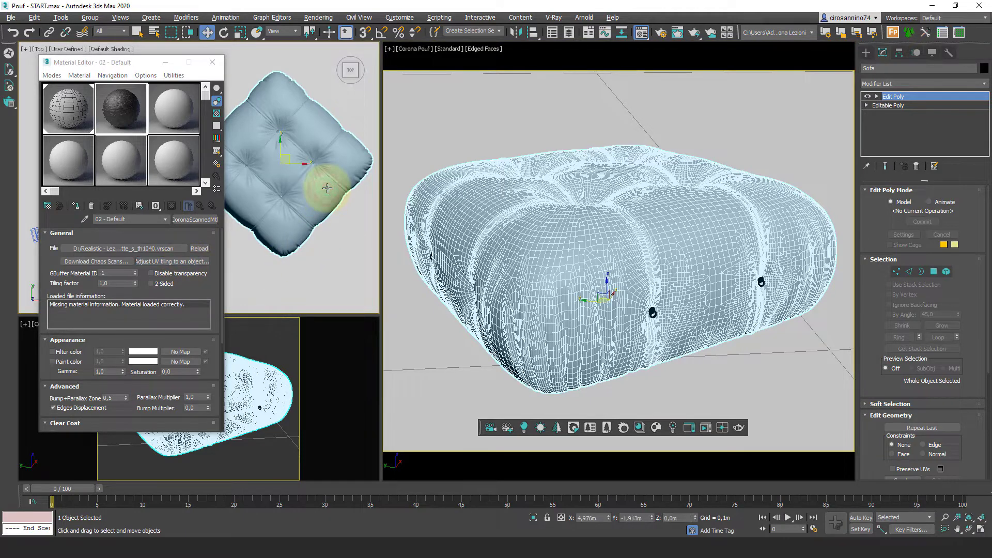
left_click_drag(188, 283, 186, 124)
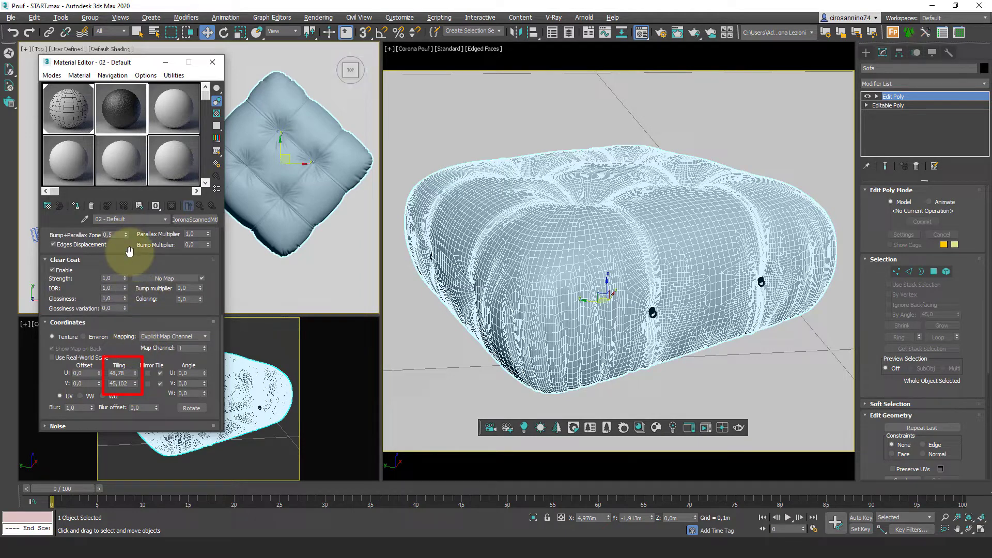
left_click_drag(133, 255, 107, 397)
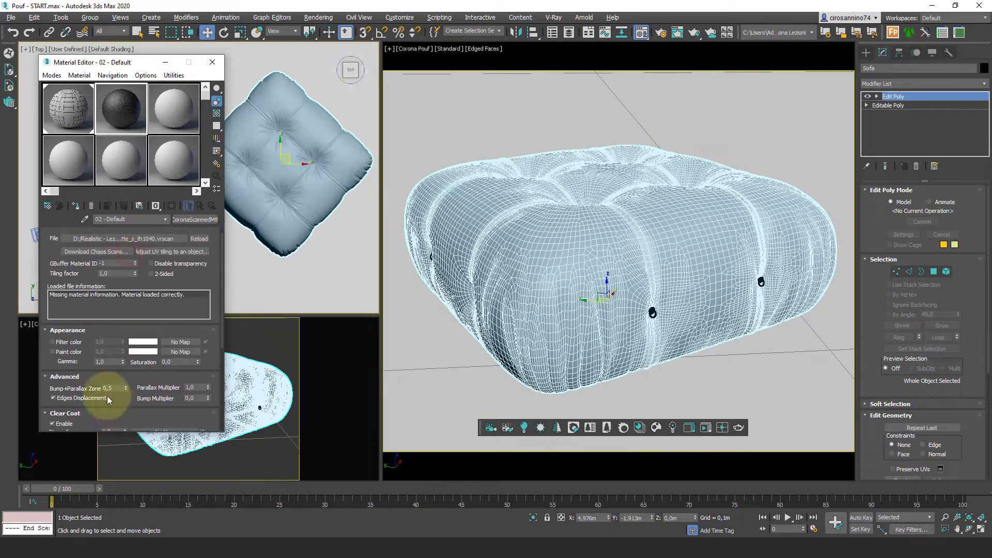
left_click(76, 206)
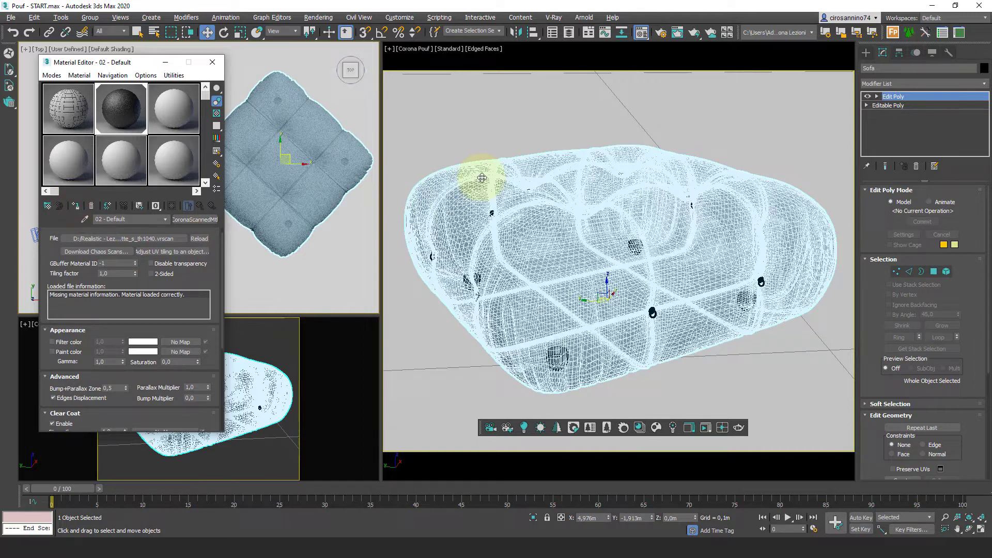
left_click(471, 196)
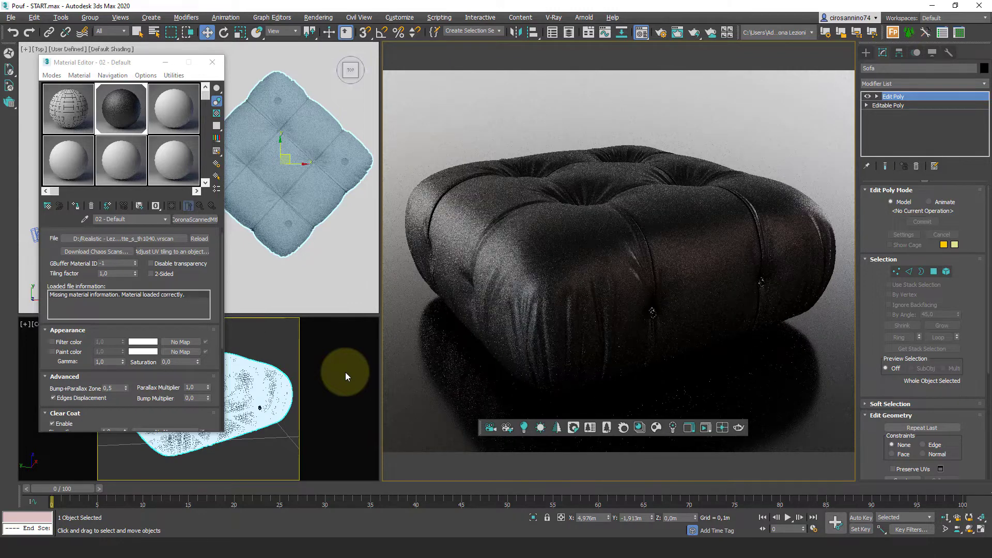
scroll(259, 379, "up", 8)
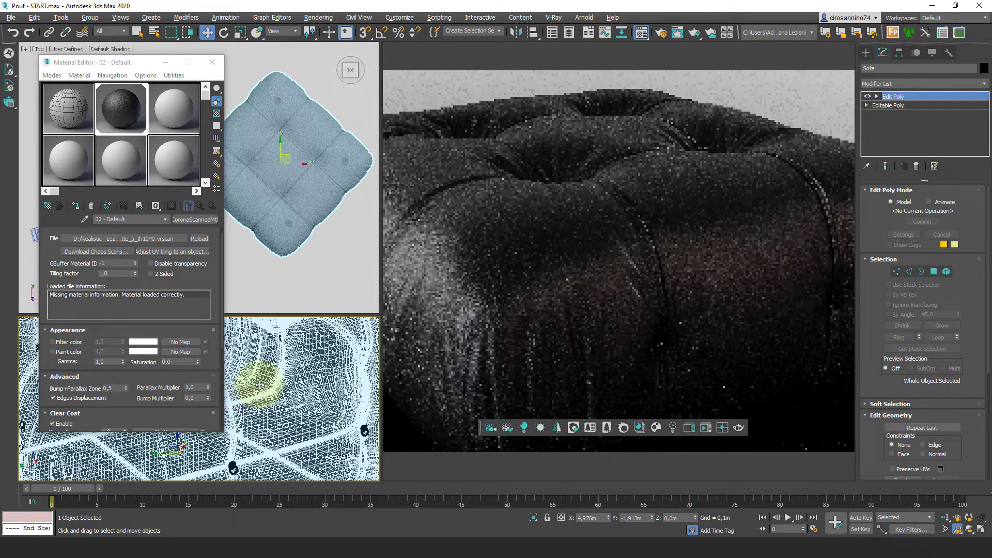
middle_click_drag(260, 385, 322, 352, "alt")
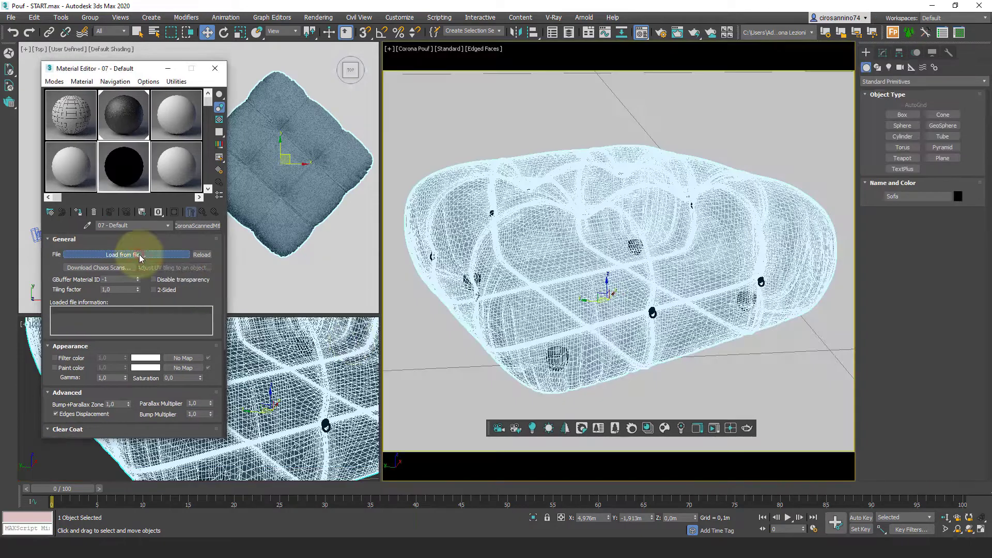
Step: Load grecata_gc04.vrscan, fit its UV tiling to the pouf and assign the material
left_click(139, 256)
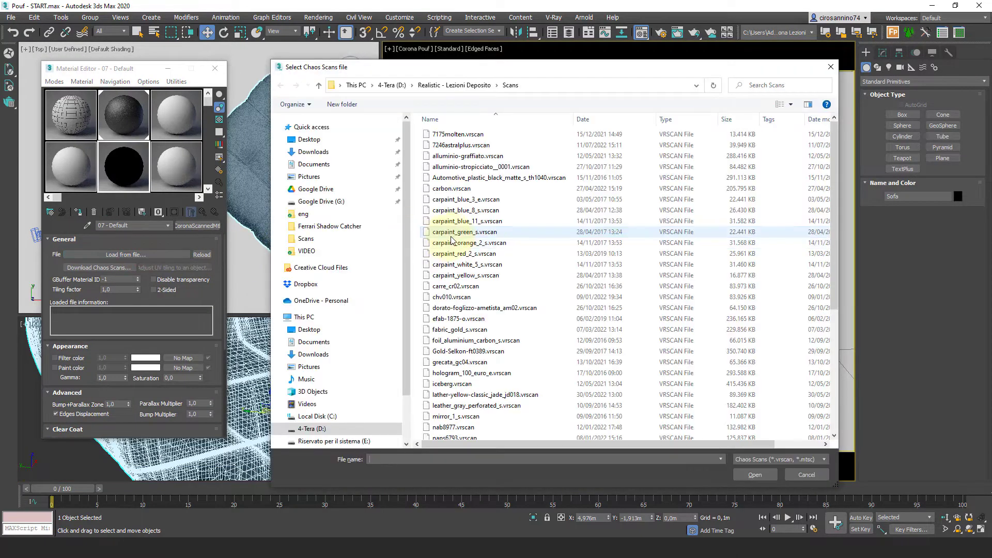
left_click(451, 233)
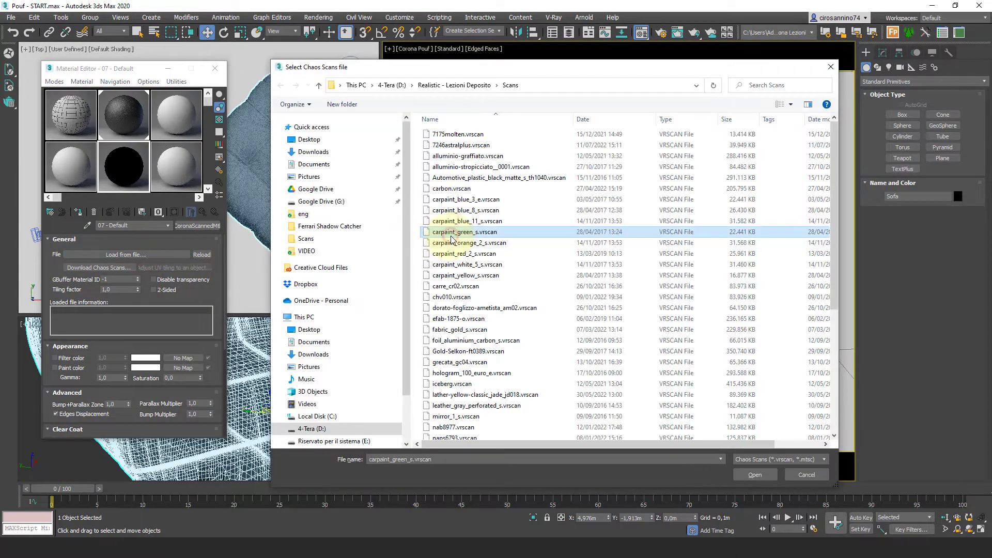
double_click(467, 364)
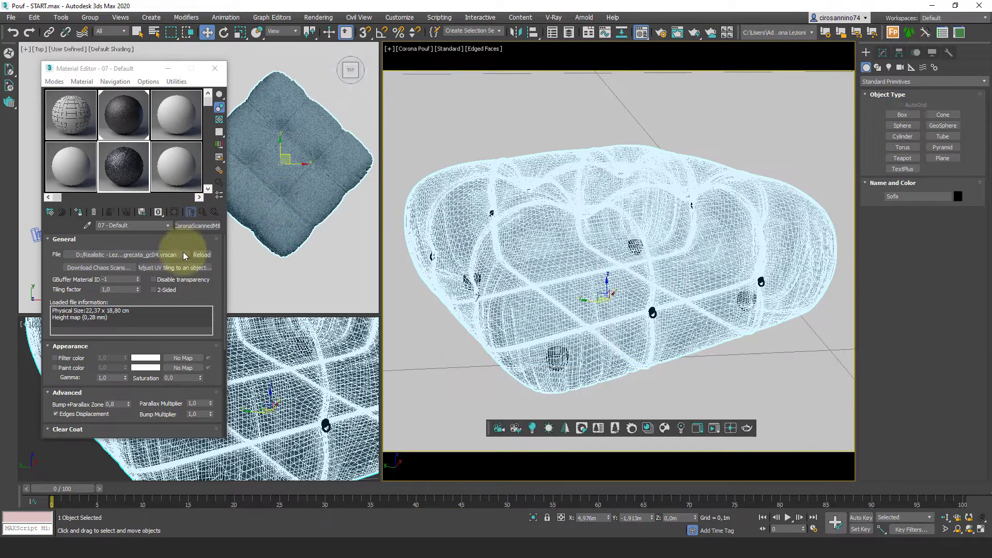
left_click(184, 268)
left_click(345, 161)
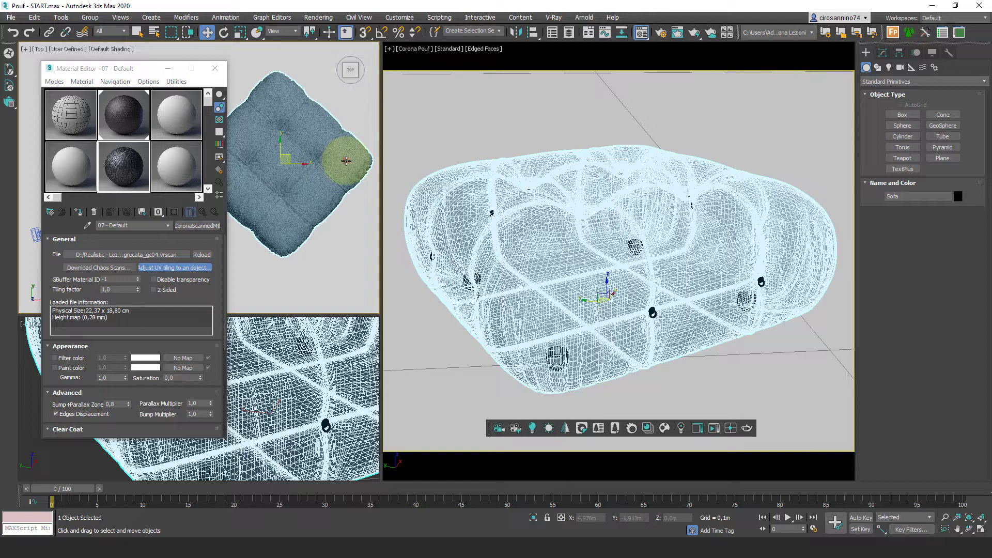
left_click(78, 211)
Step: Set the scan's tiling factor to 0,5 and re-render the Corona Pouf camera view
left_click(713, 428)
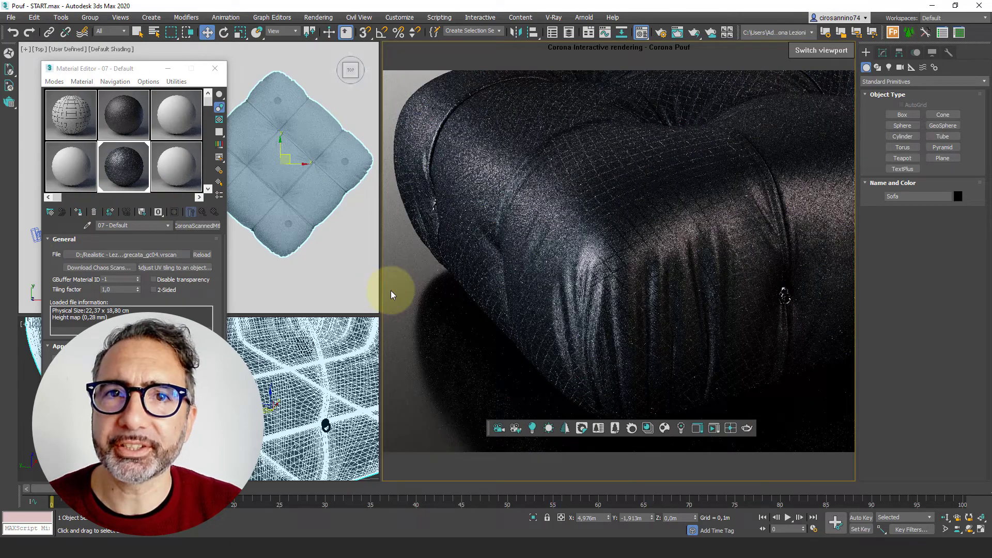
left_click(851, 56)
left_click(873, 59)
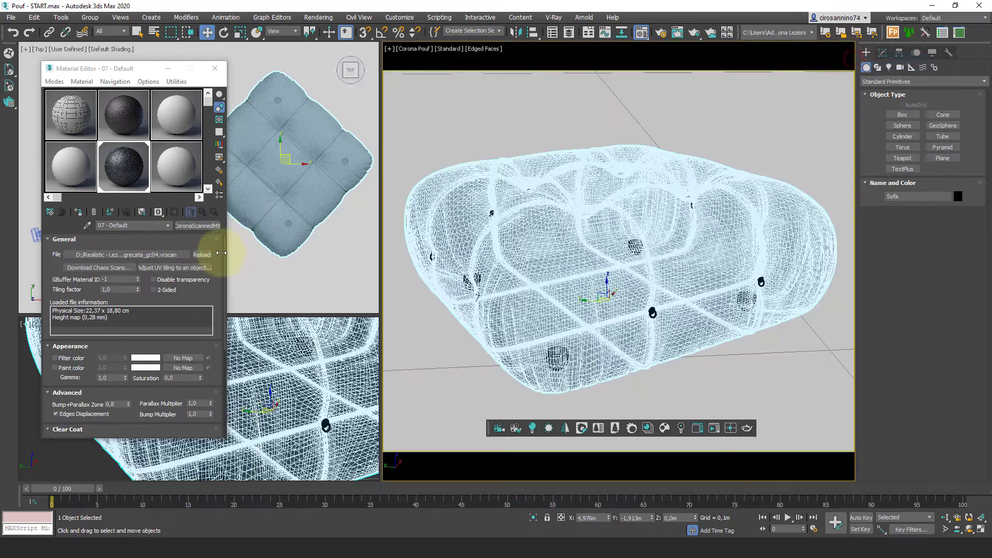
double_click(106, 289)
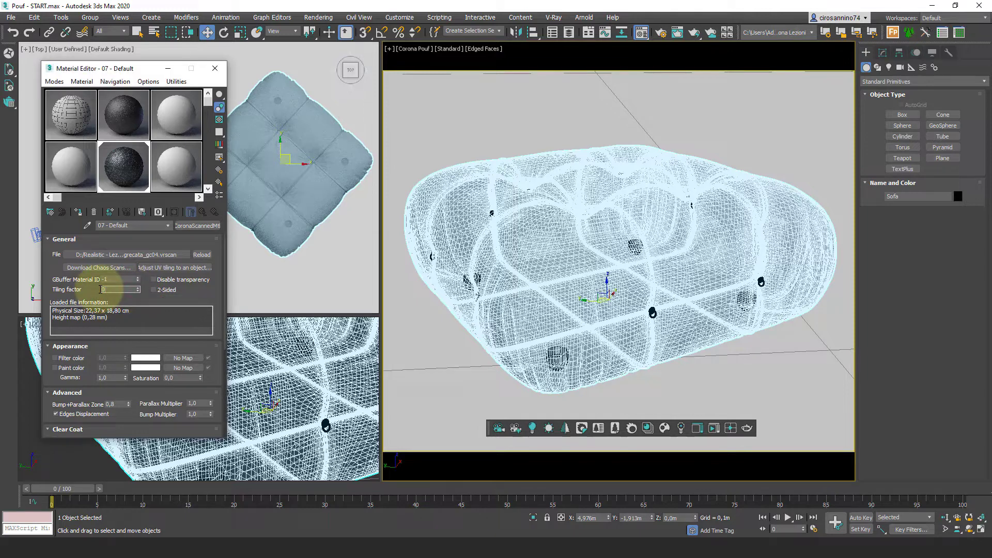
key("Return")
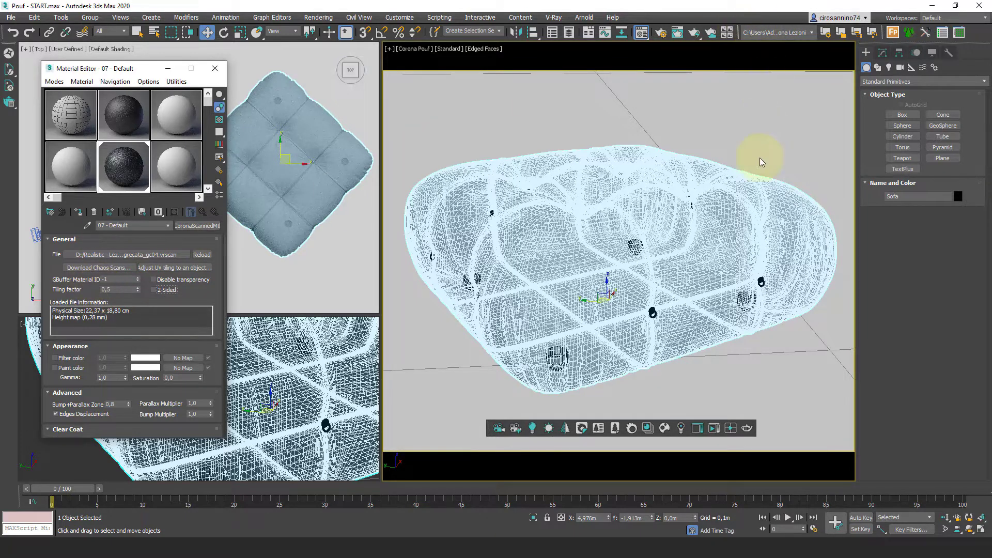
left_click(715, 427)
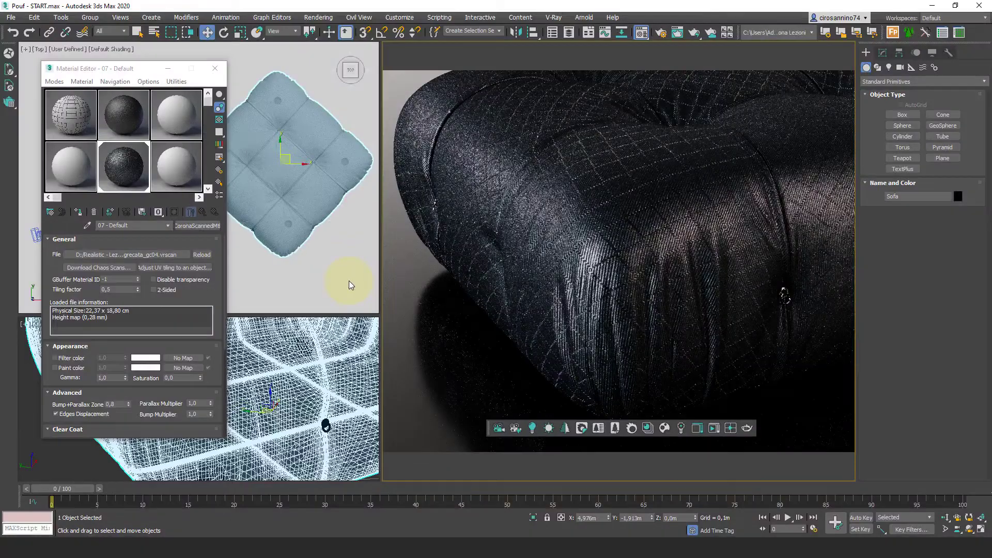
left_click(806, 50)
left_click(817, 55)
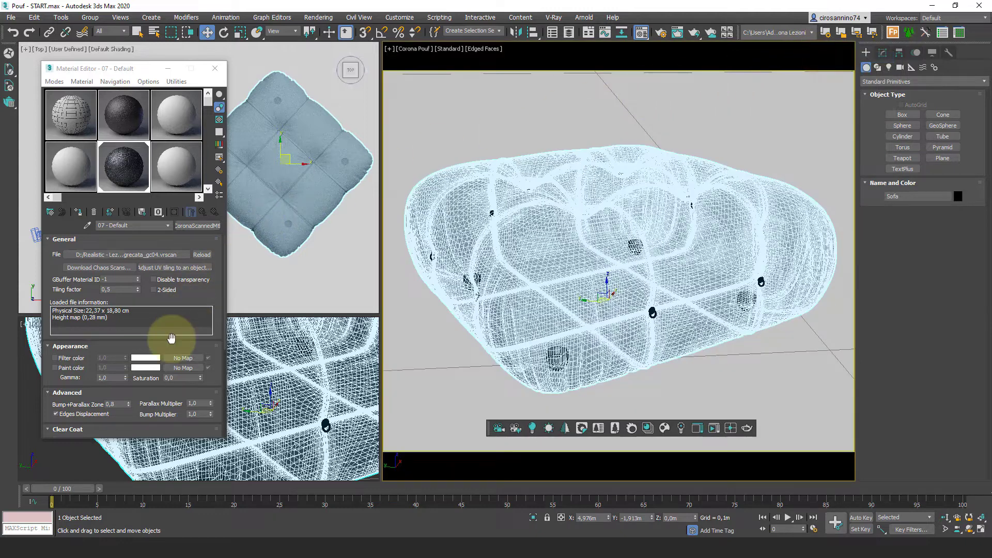
Step: Enable Paint color on the fabric scan and set it to a dark, slightly desaturated red
left_click(54, 367)
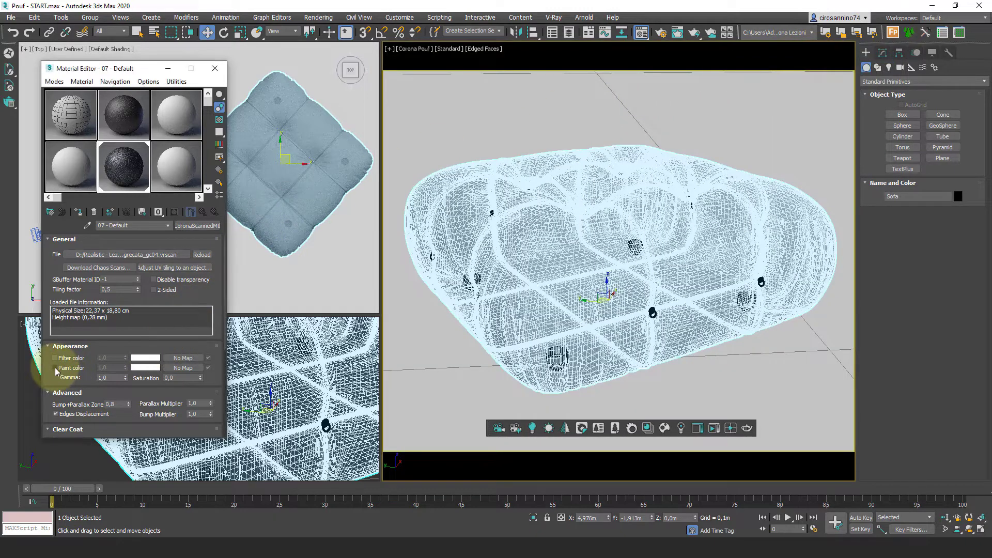
left_click(138, 369)
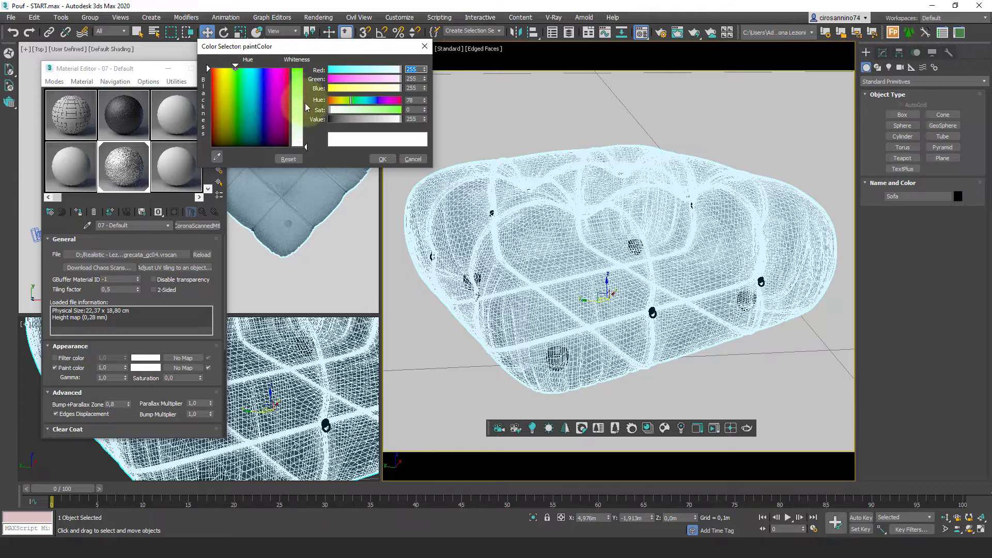
left_click(216, 74)
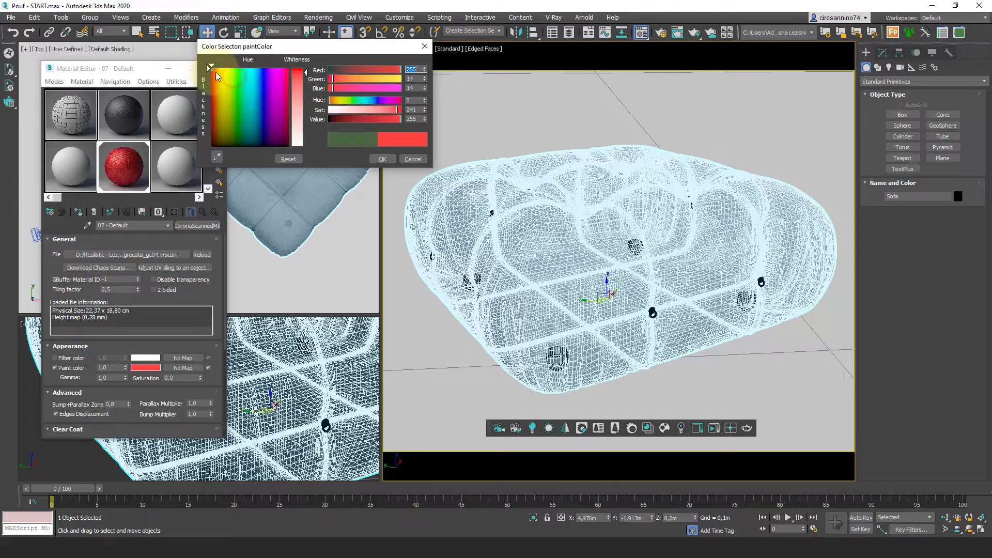
left_click(348, 120)
left_click_drag(349, 122, 346, 122)
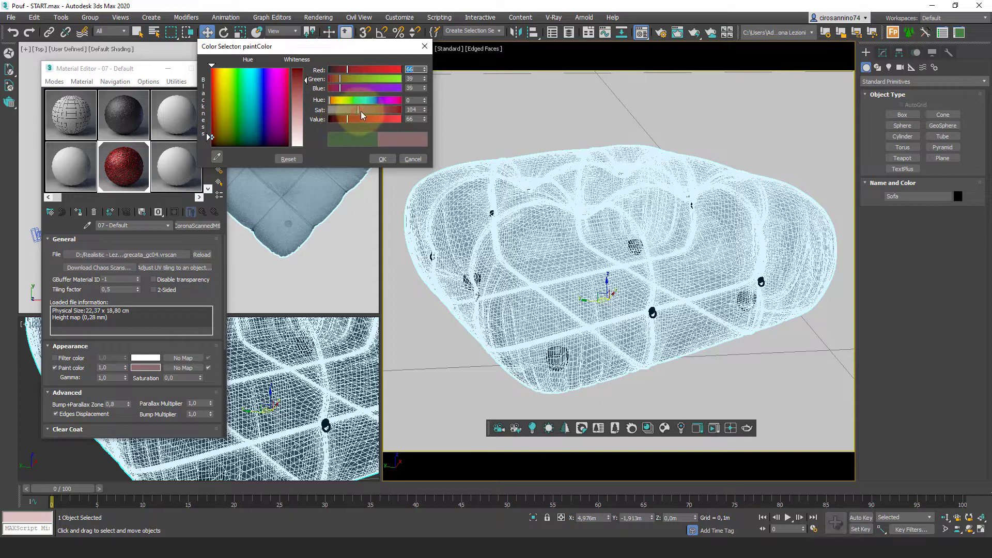
left_click(382, 110)
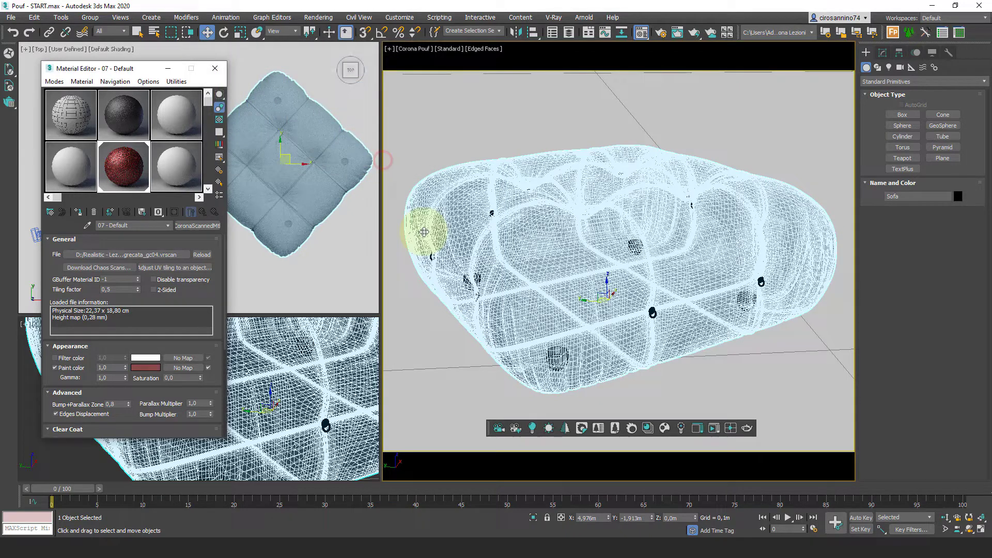
Step: Preview the red-tinted fabric pouf in the Corona interactive render
left_click(730, 428)
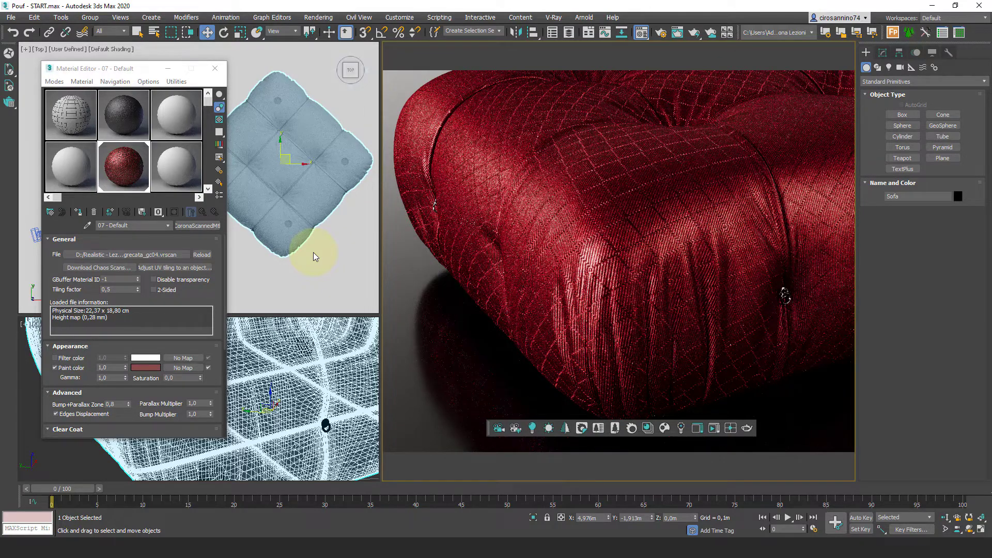
scroll(344, 369, "up", 5)
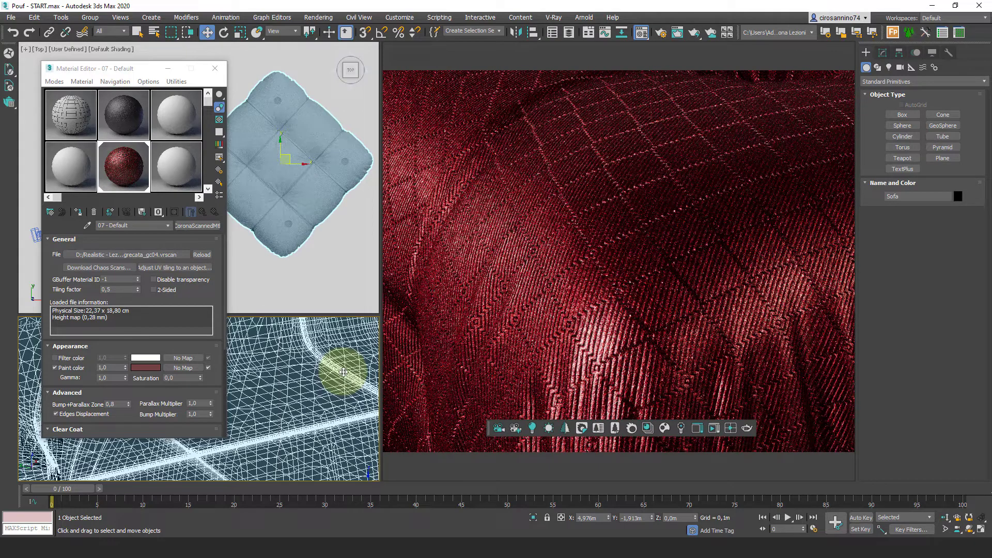
scroll(354, 349, "up", 3)
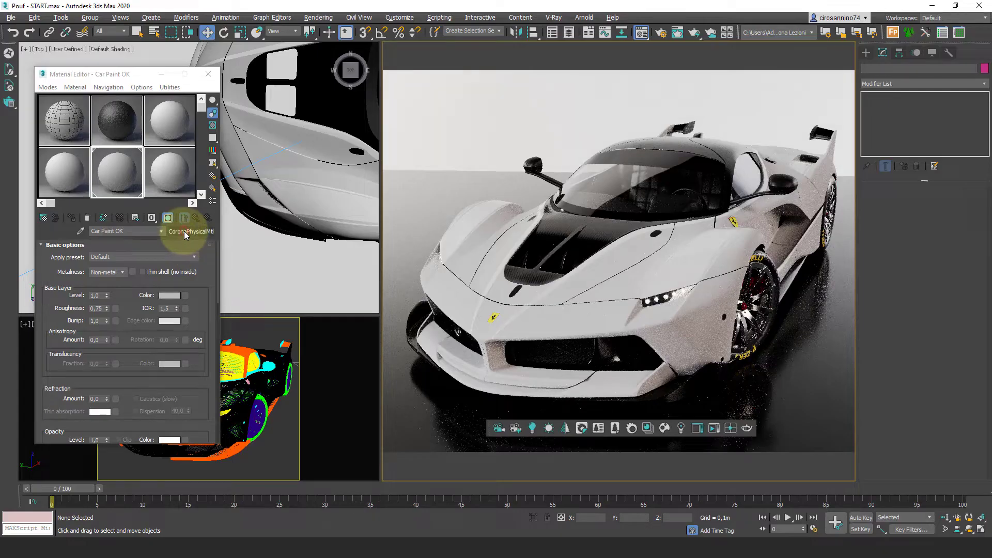
Step: Make Car Paint OK a scanned material using carpaint_blue_11_s.vrscan, with its tiling fitted to the car body
double_click(320, 390)
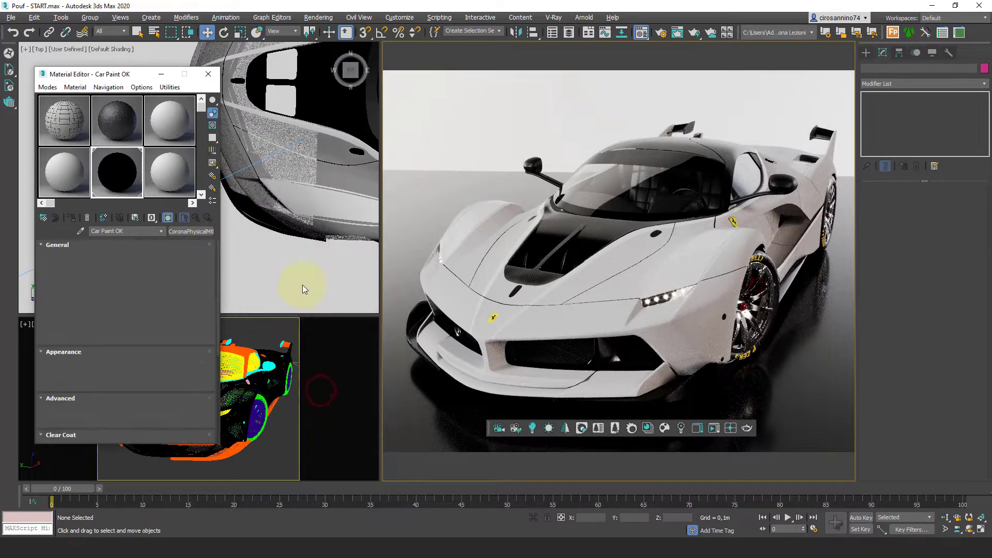
left_click(146, 261)
left_click(465, 220)
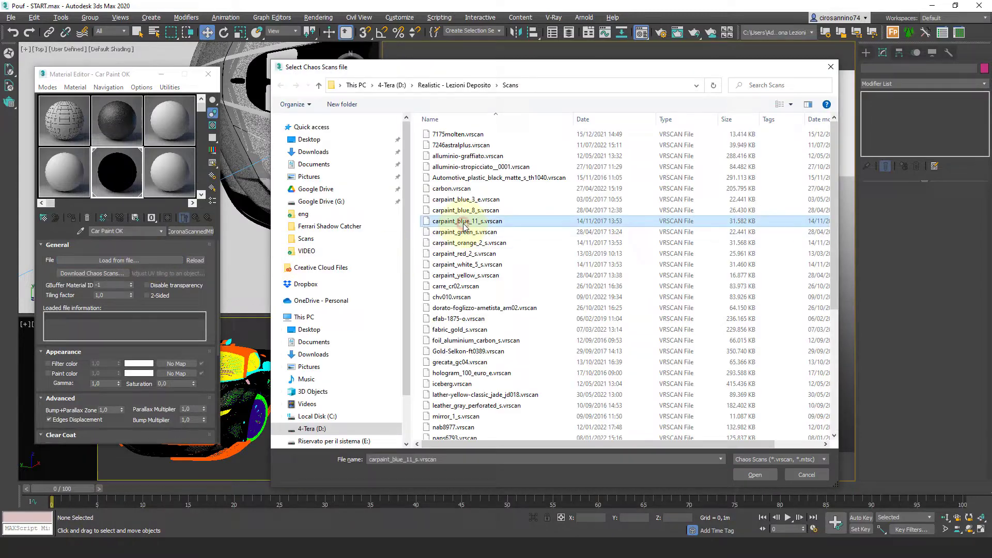
left_click(755, 474)
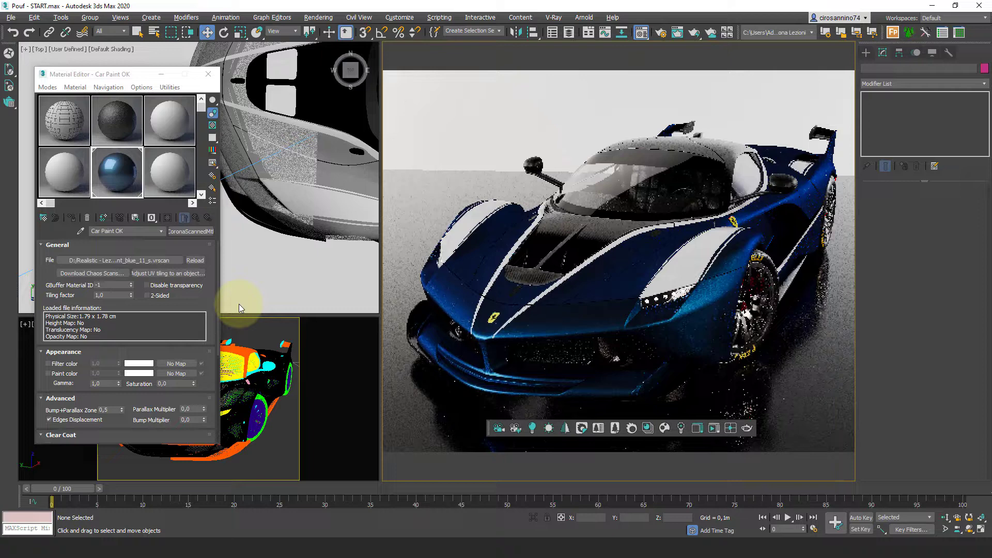
left_click(189, 273)
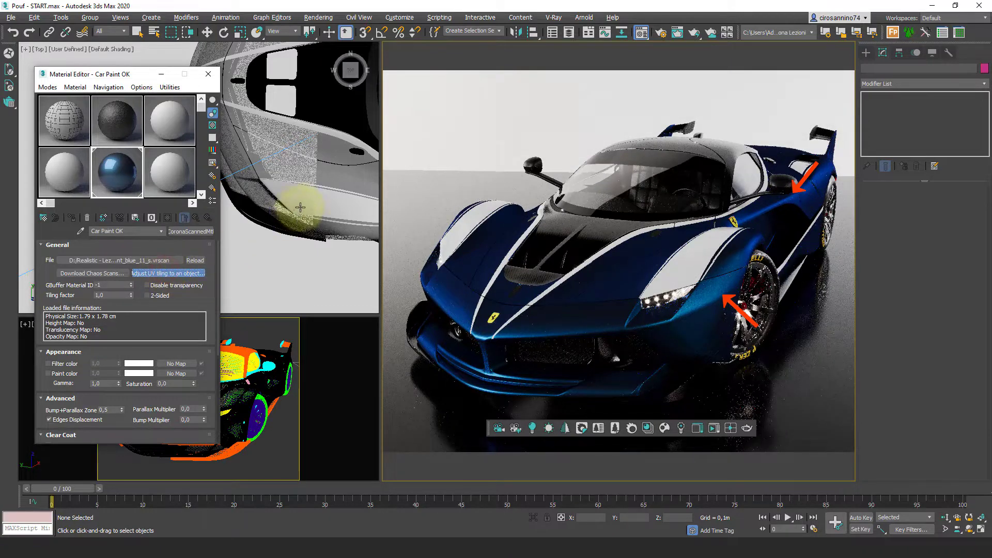
left_click(343, 178)
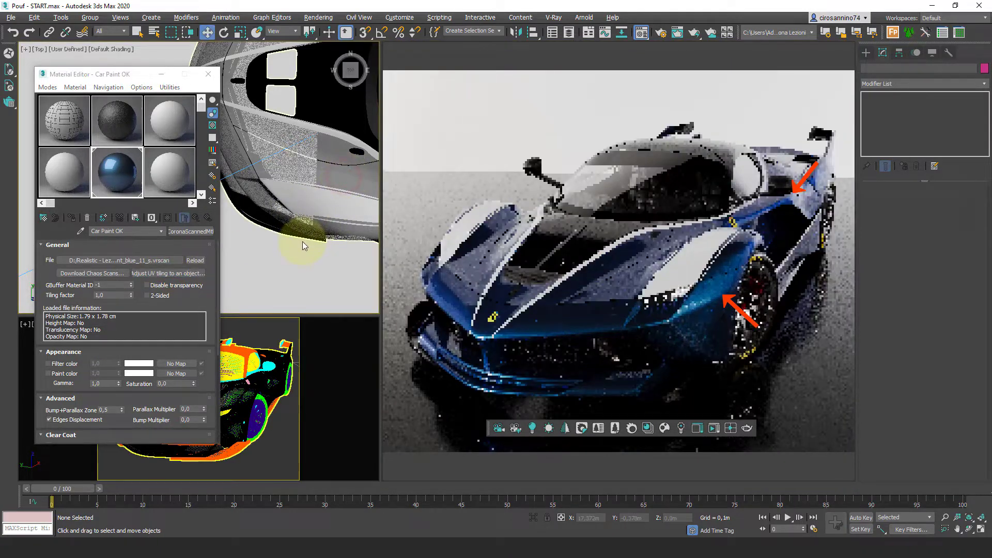